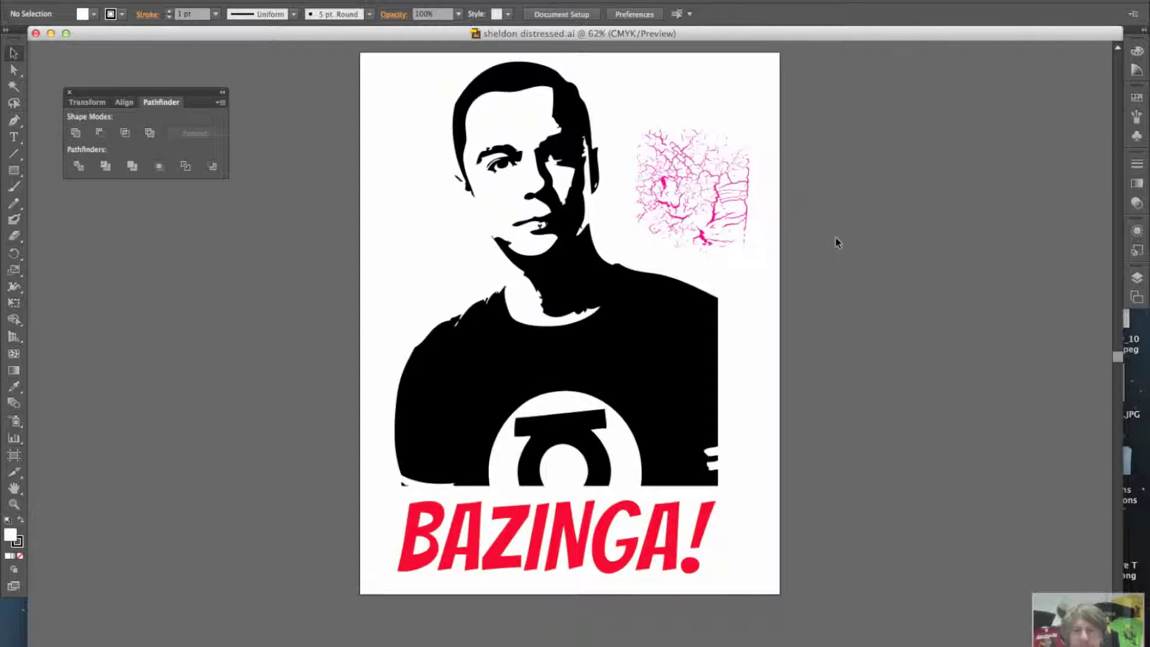
left_click(653, 306)
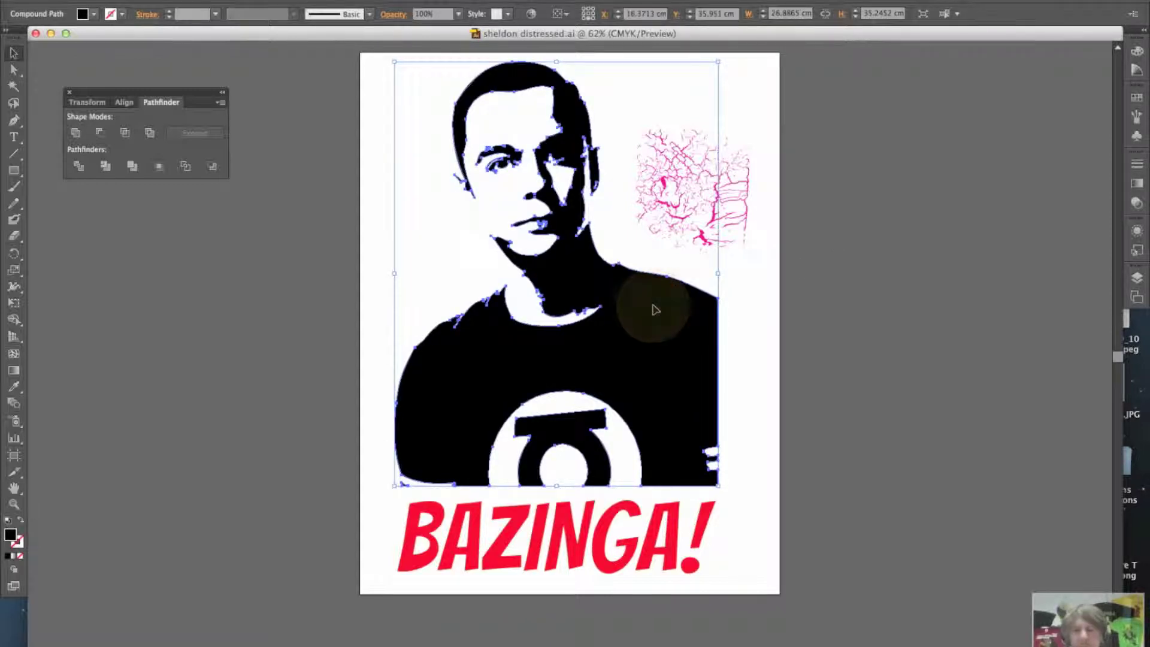
left_click(748, 209)
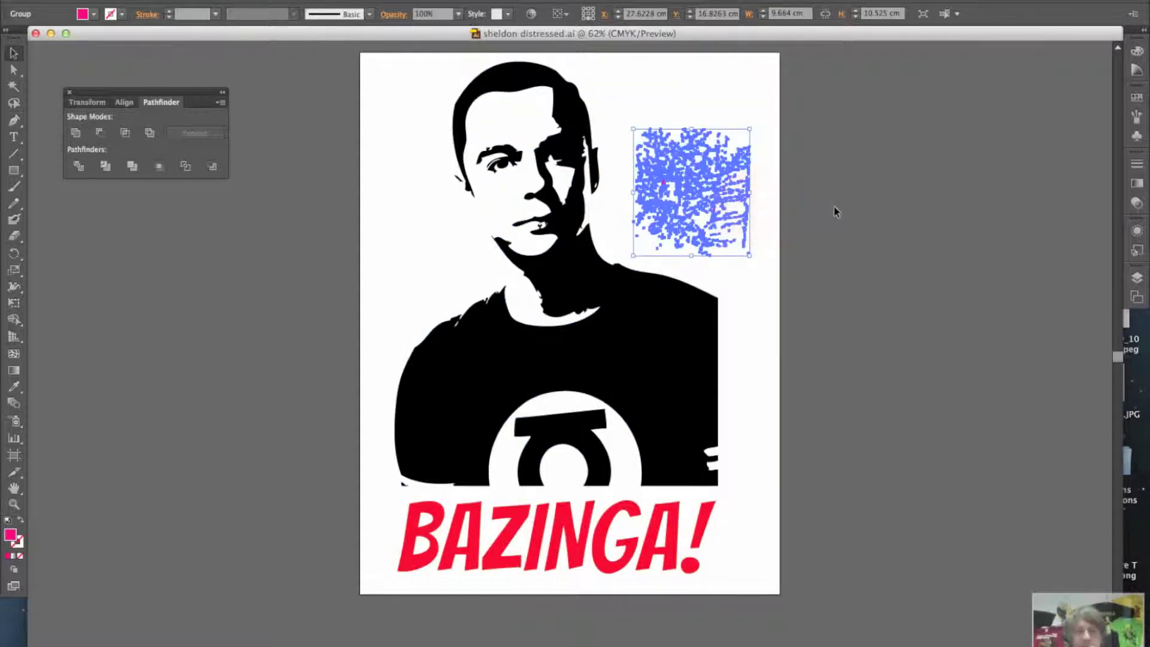
left_click(866, 204)
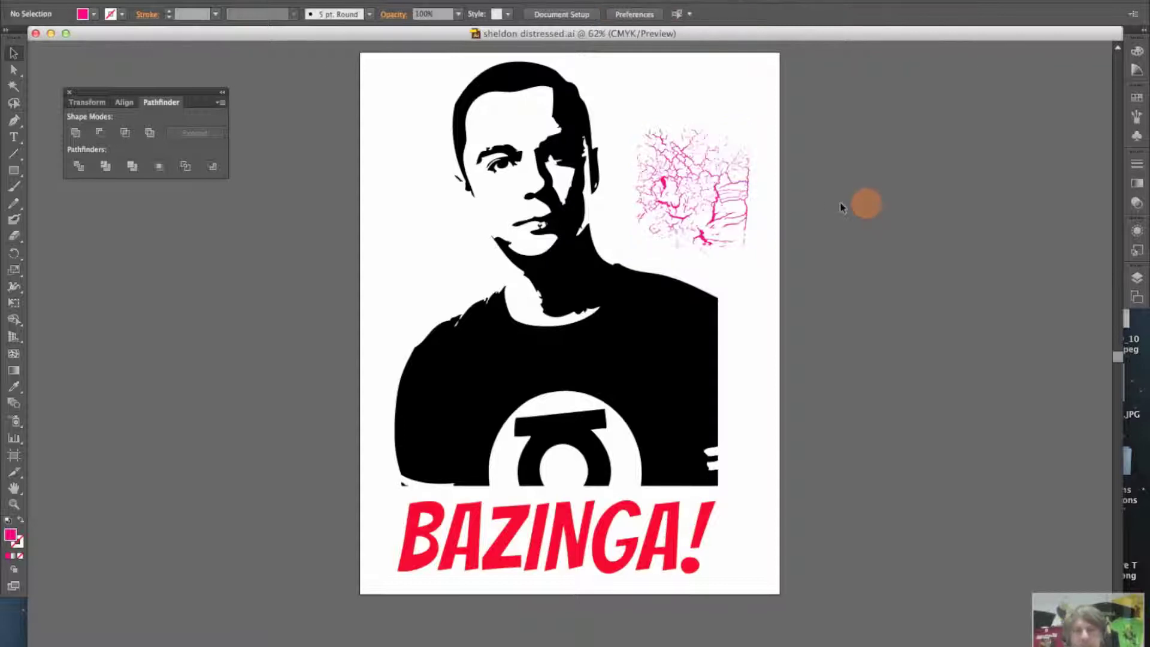
left_click(717, 203)
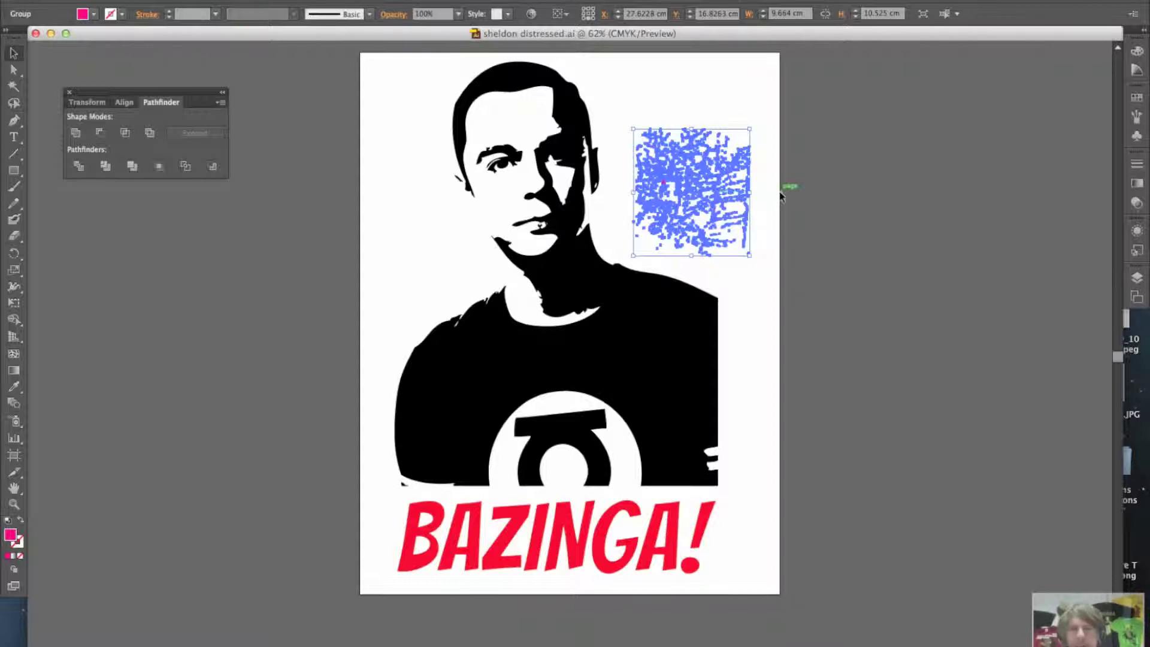
left_click(803, 198)
Examine the Compound Path commands available for the black portrait and for the pink crack texture
left_click(625, 301)
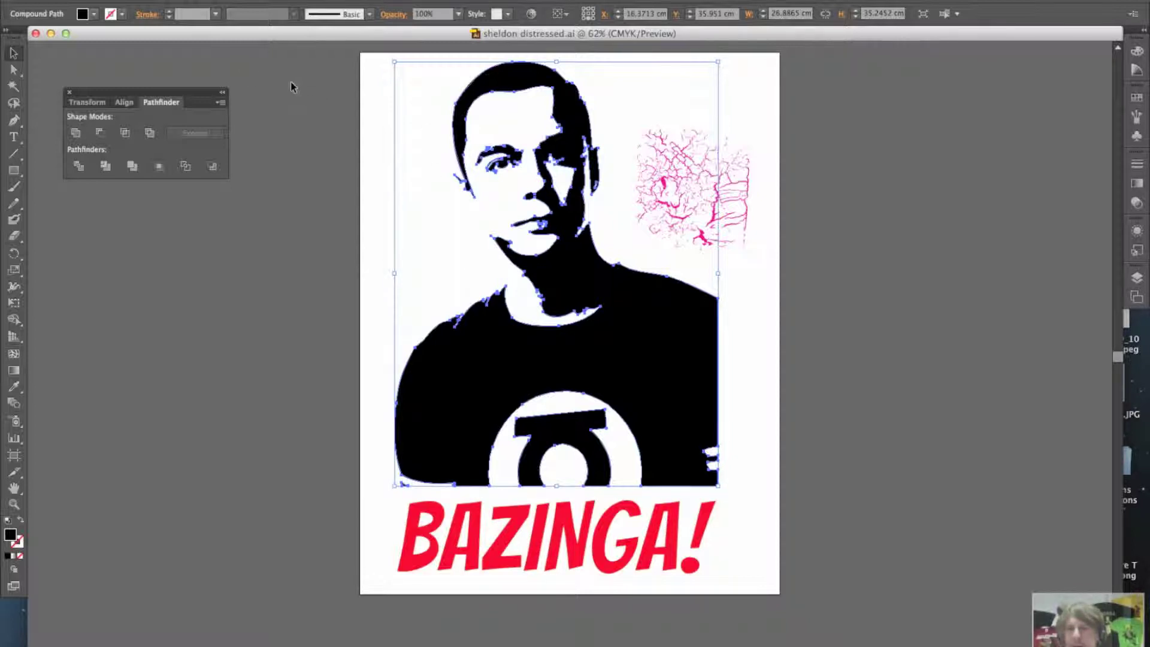
left_click(174, 0)
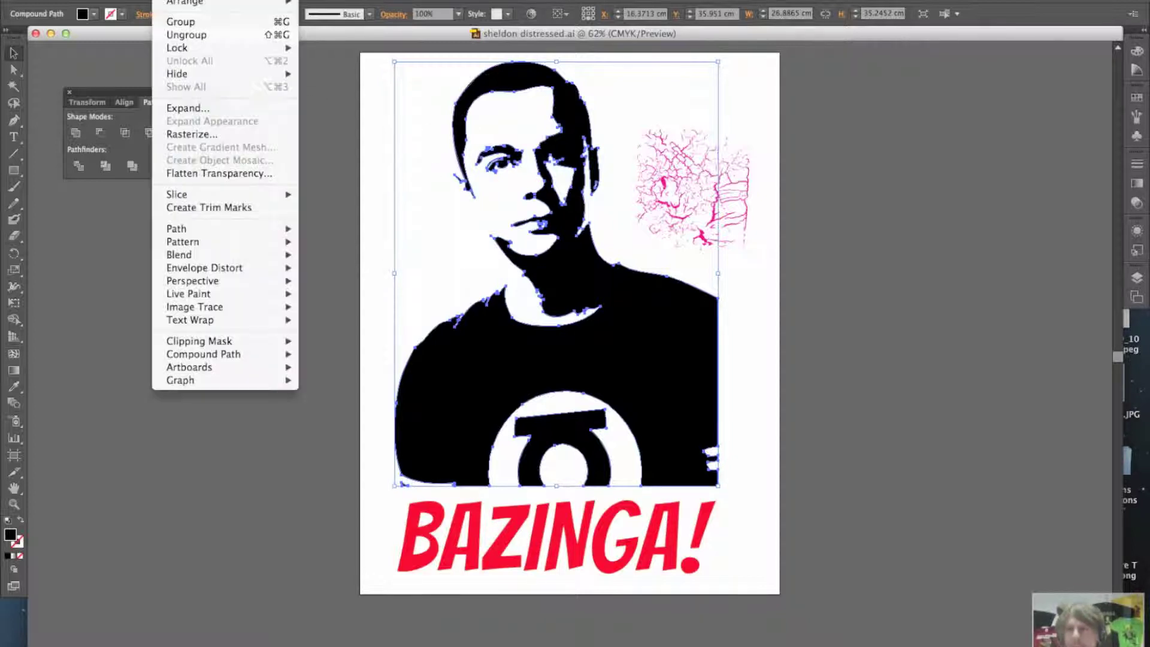
mouse_move(211, 312)
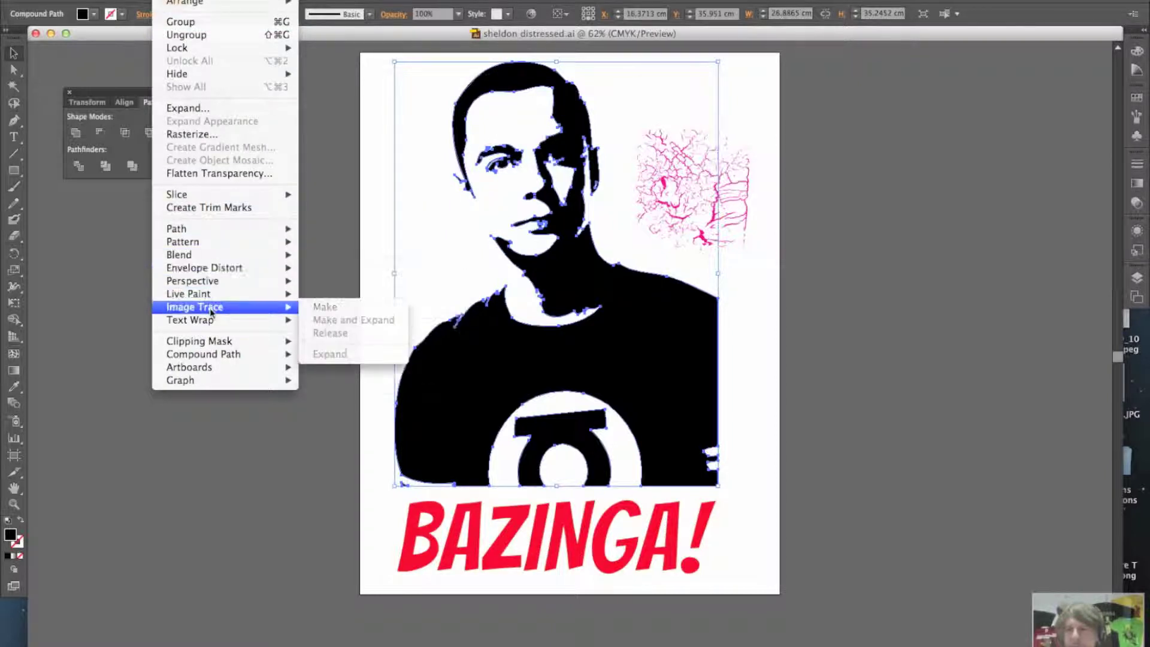
mouse_move(213, 355)
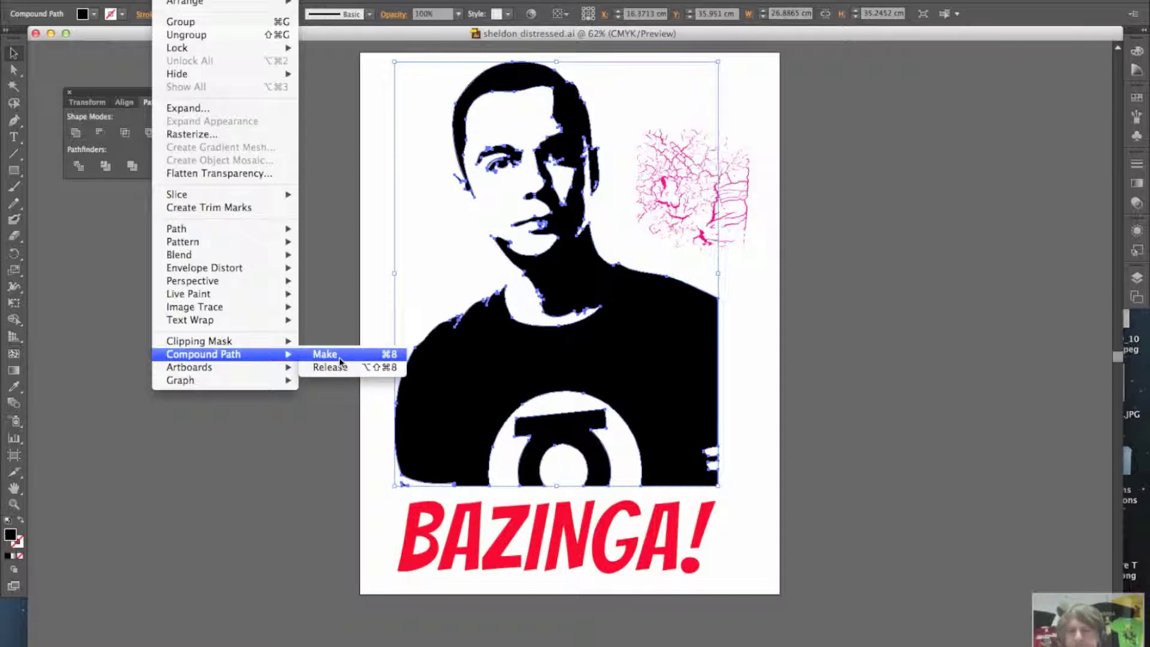
left_click(830, 227)
left_click(830, 228)
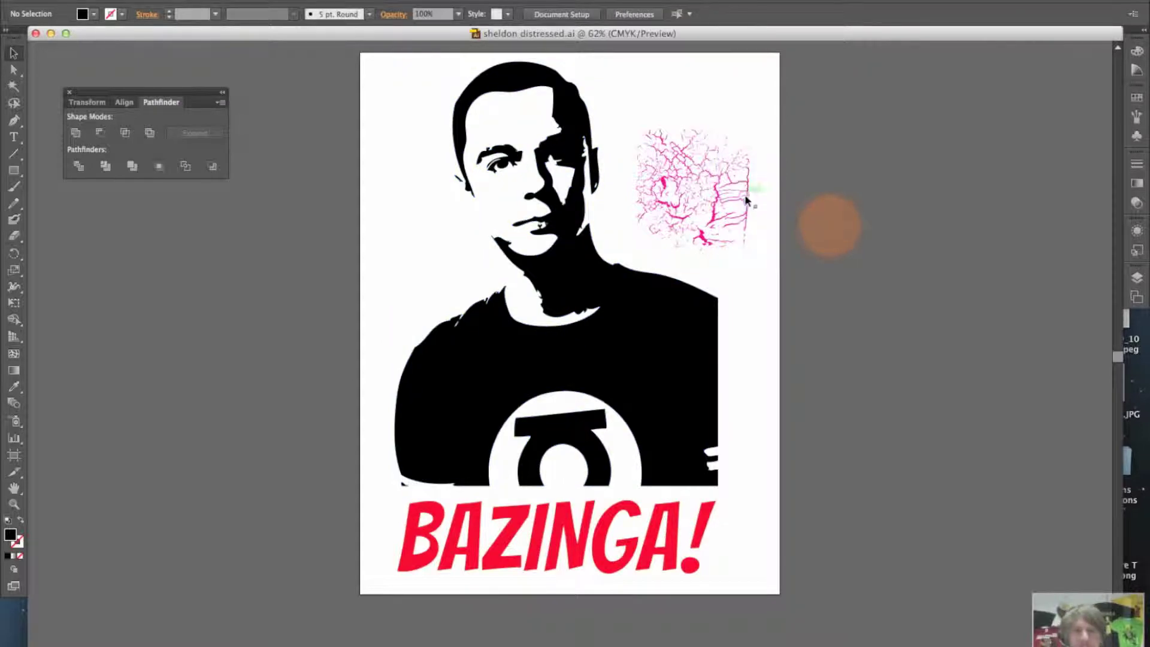
left_click(718, 195)
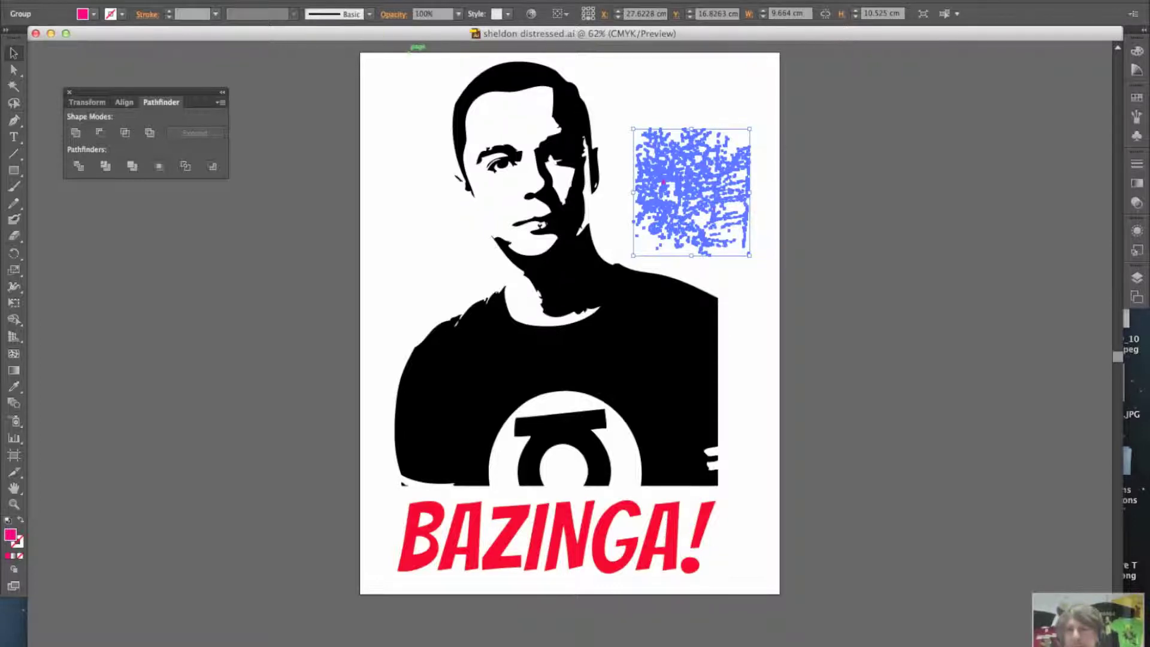
left_click(173, 2)
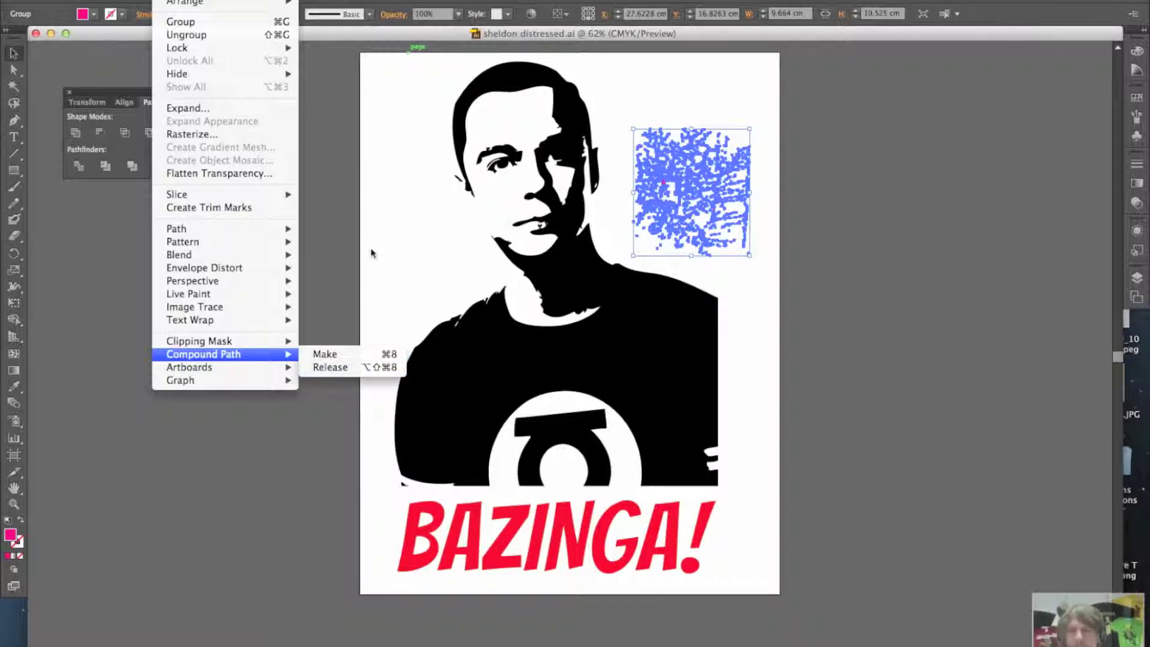
left_click(372, 252)
left_click(821, 220)
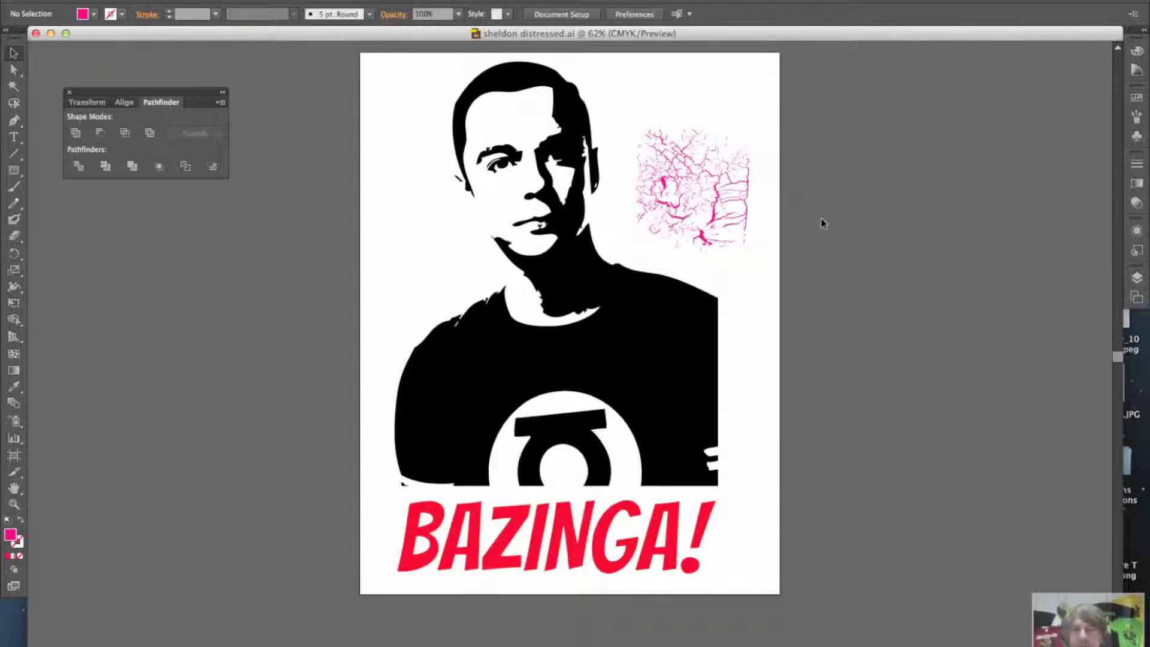
Bring the pink crack texture group to the front of the artwork
left_click(717, 218)
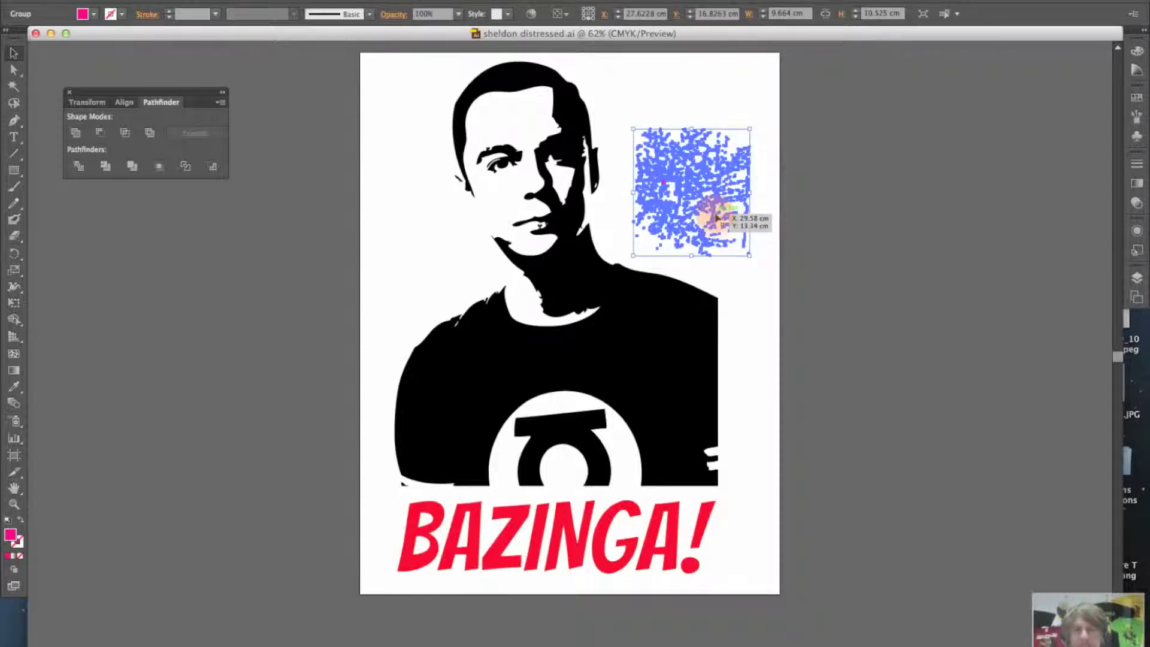
right_click(690, 185)
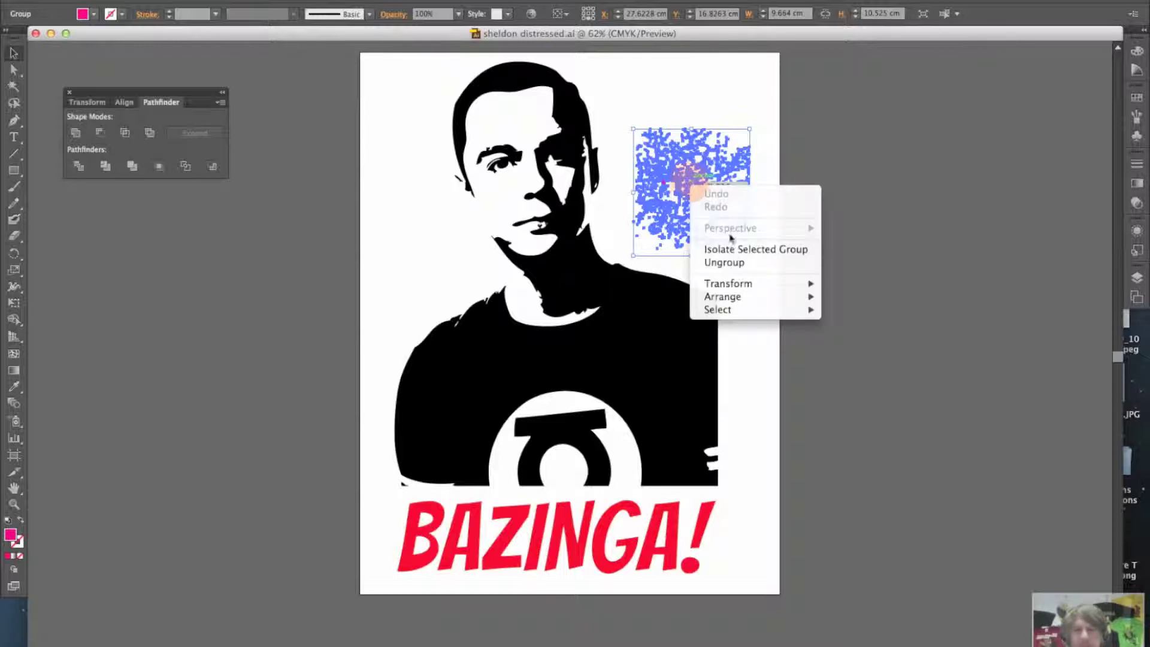
mouse_move(741, 297)
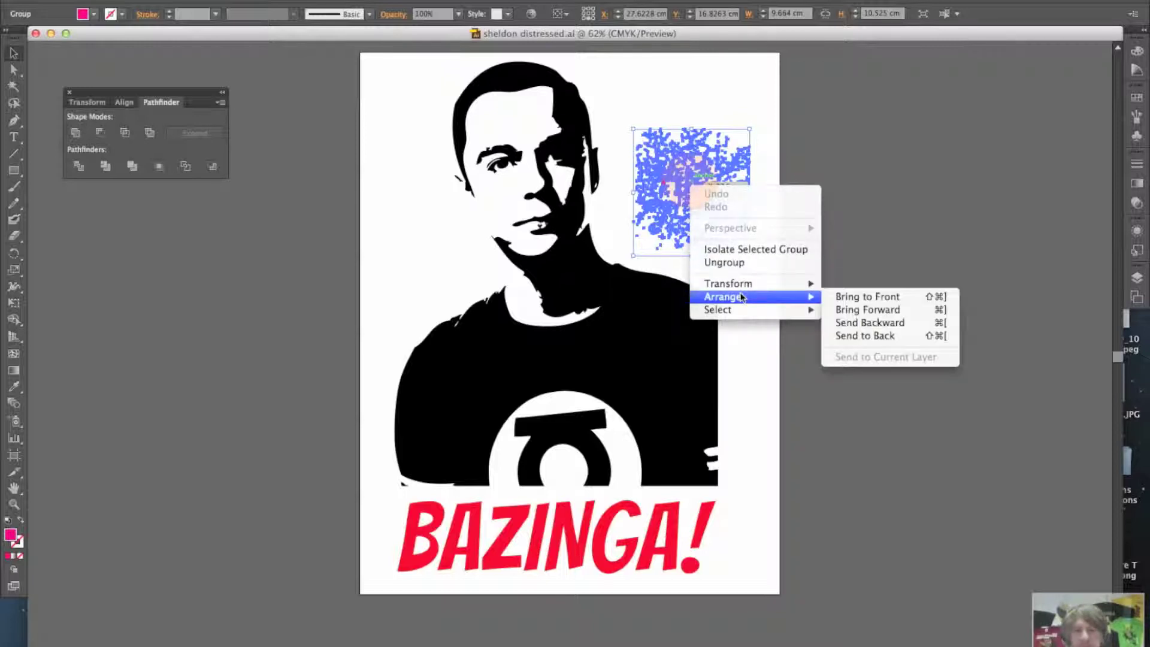
left_click(856, 298)
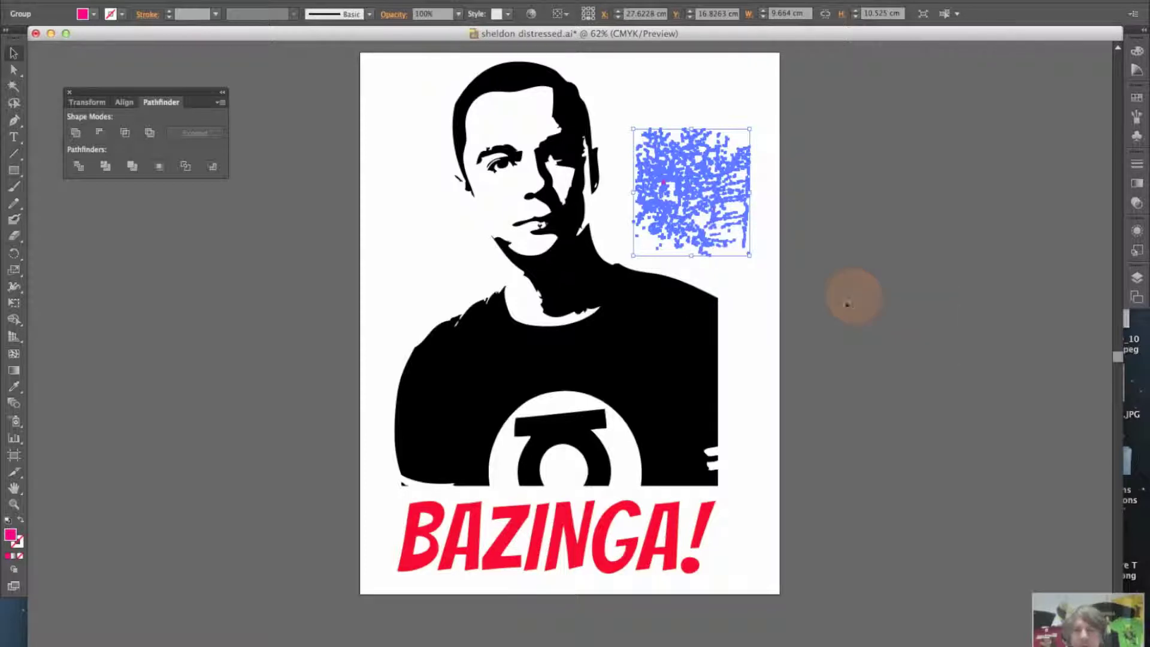
Move the crack texture over the portrait and enlarge it to about 34.3 × 37.3 cm so it covers the whole figure
left_click(692, 174)
left_click_drag(691, 176, 450, 114)
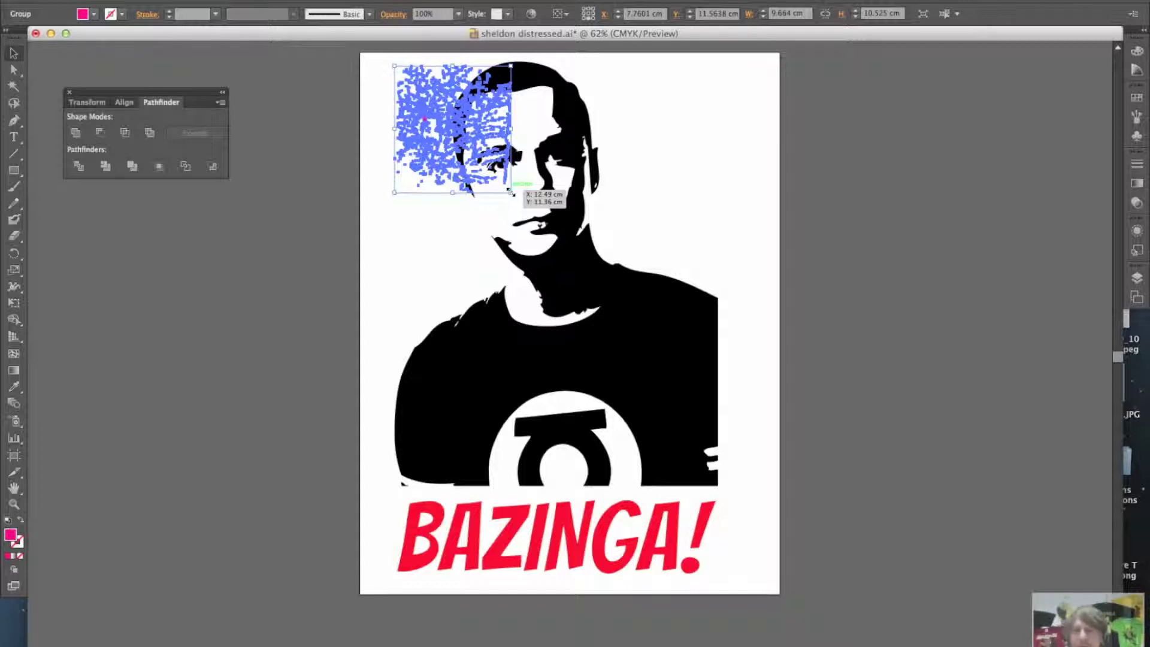
left_click(511, 192)
left_click_drag(511, 192, 776, 483)
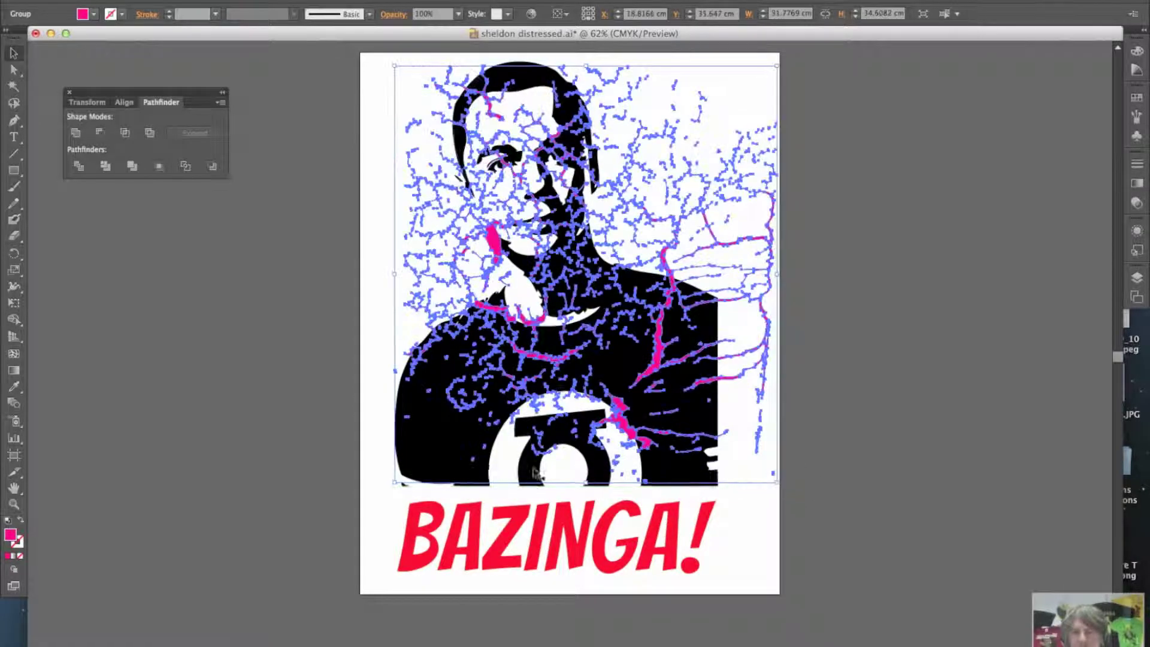
left_click_drag(395, 482, 345, 504)
left_click_drag(341, 506, 331, 516)
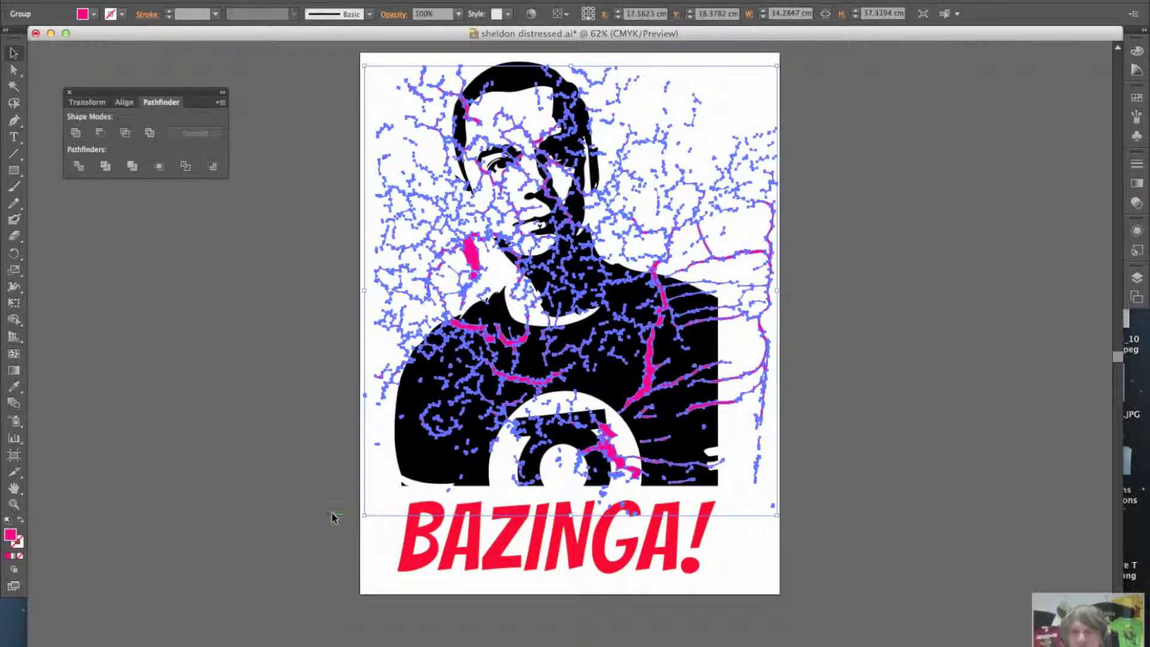
left_click(887, 341)
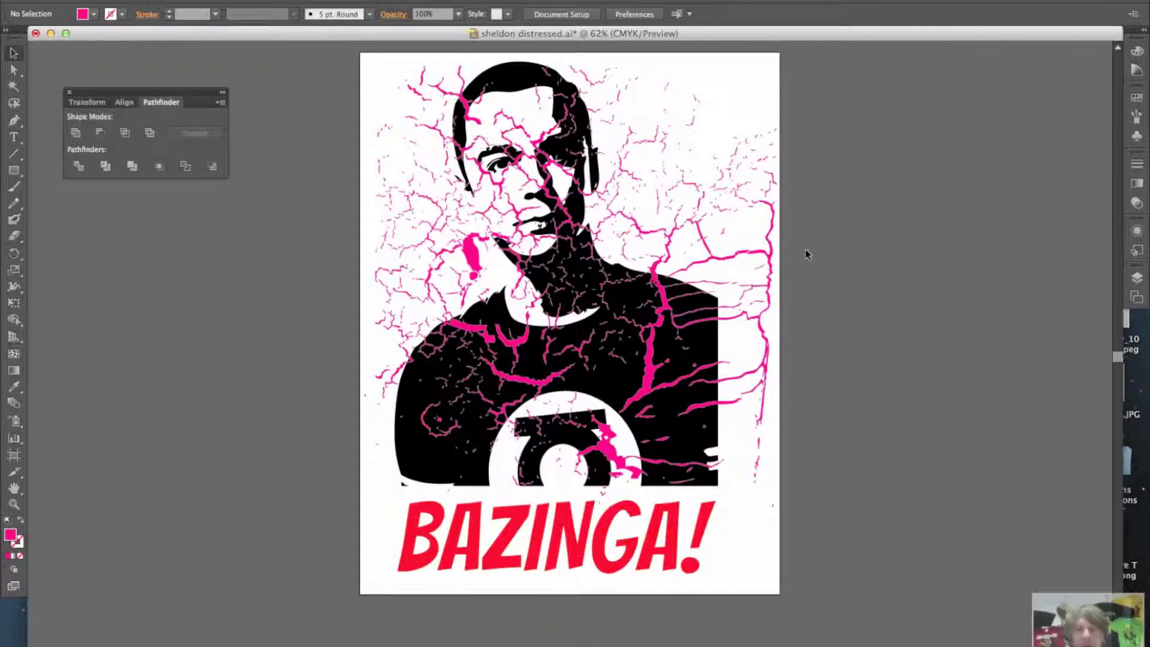
Send the enlarged crack texture to the back, behind the black portrait
left_click(769, 256)
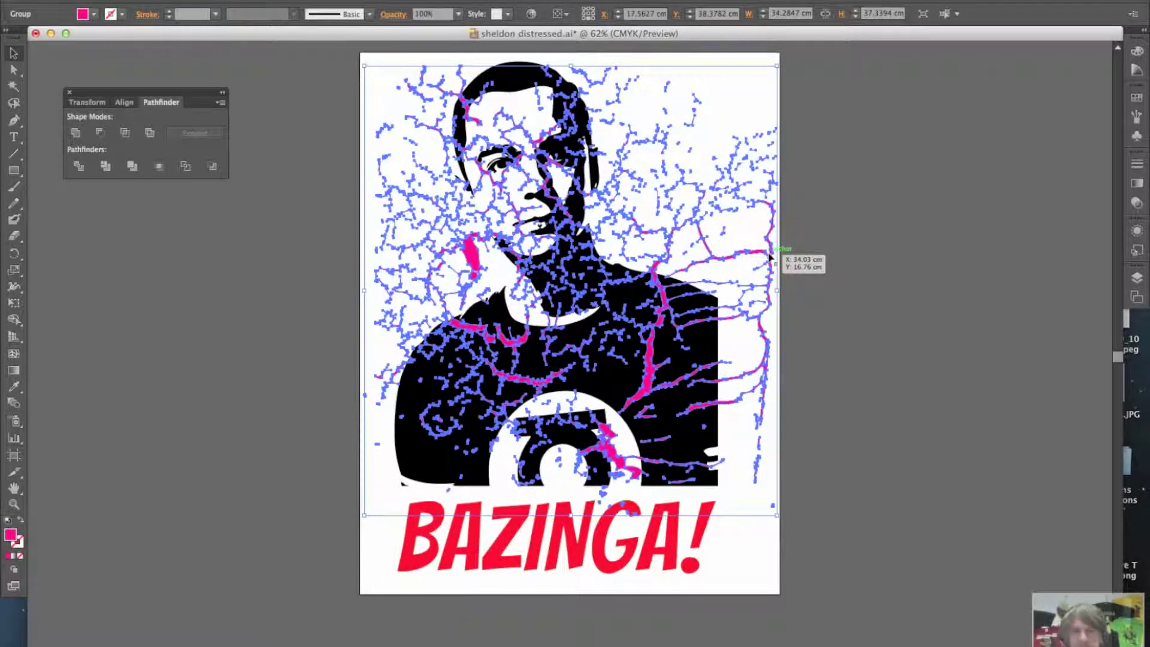
right_click(769, 257)
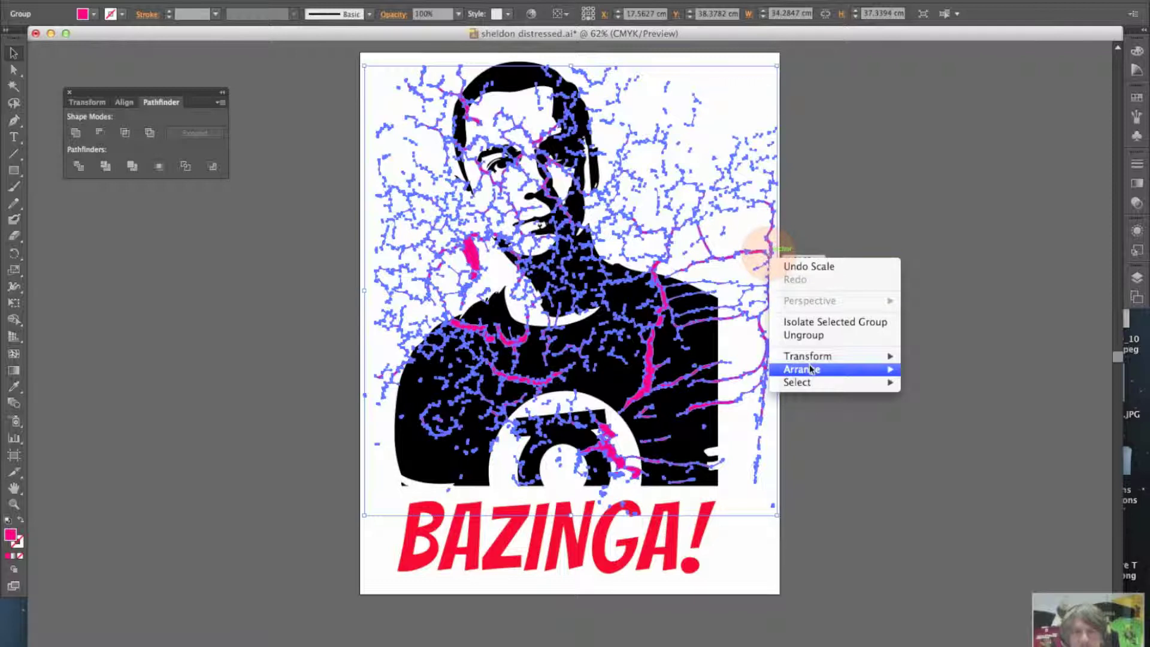
mouse_move(810, 369)
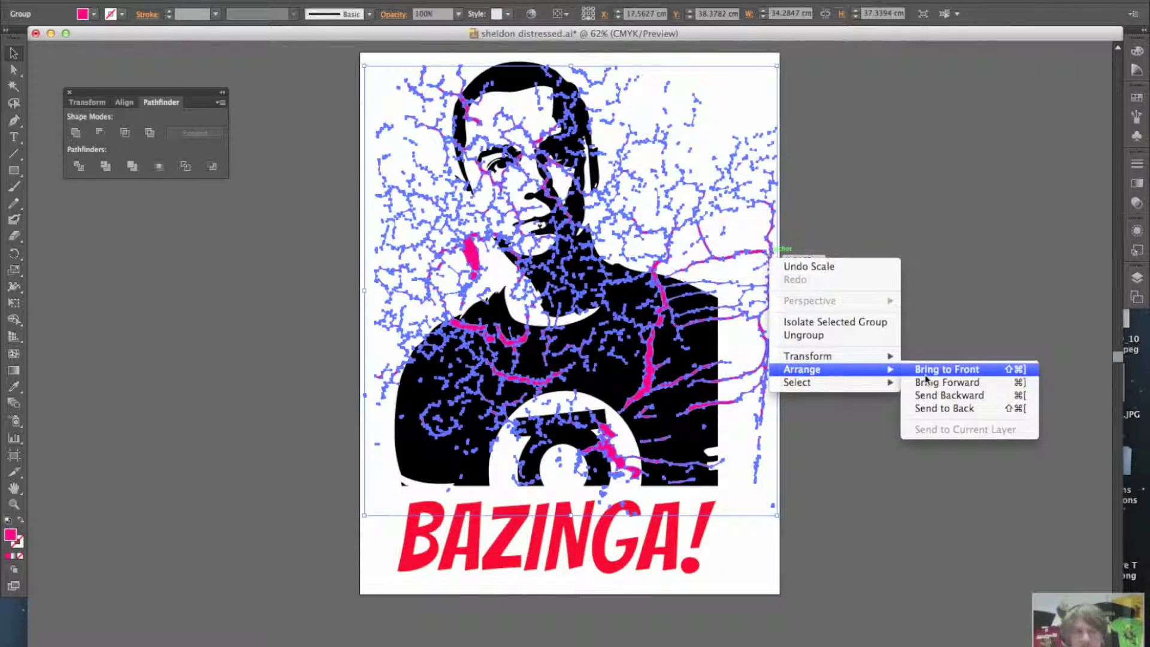
left_click(938, 409)
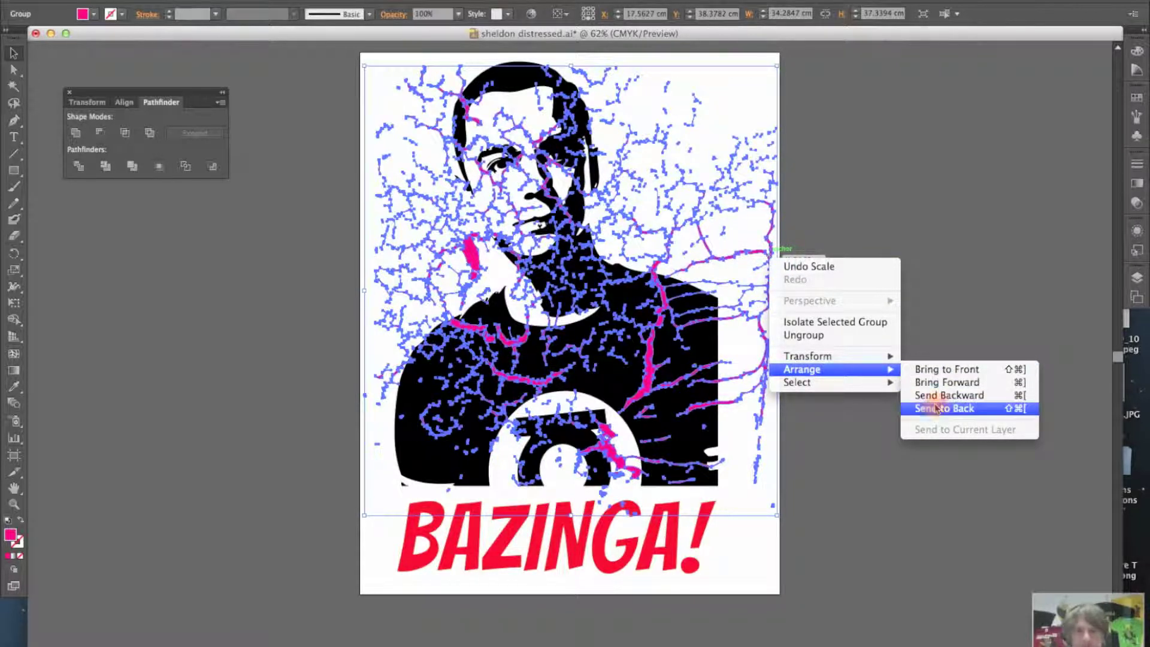
left_click(902, 357)
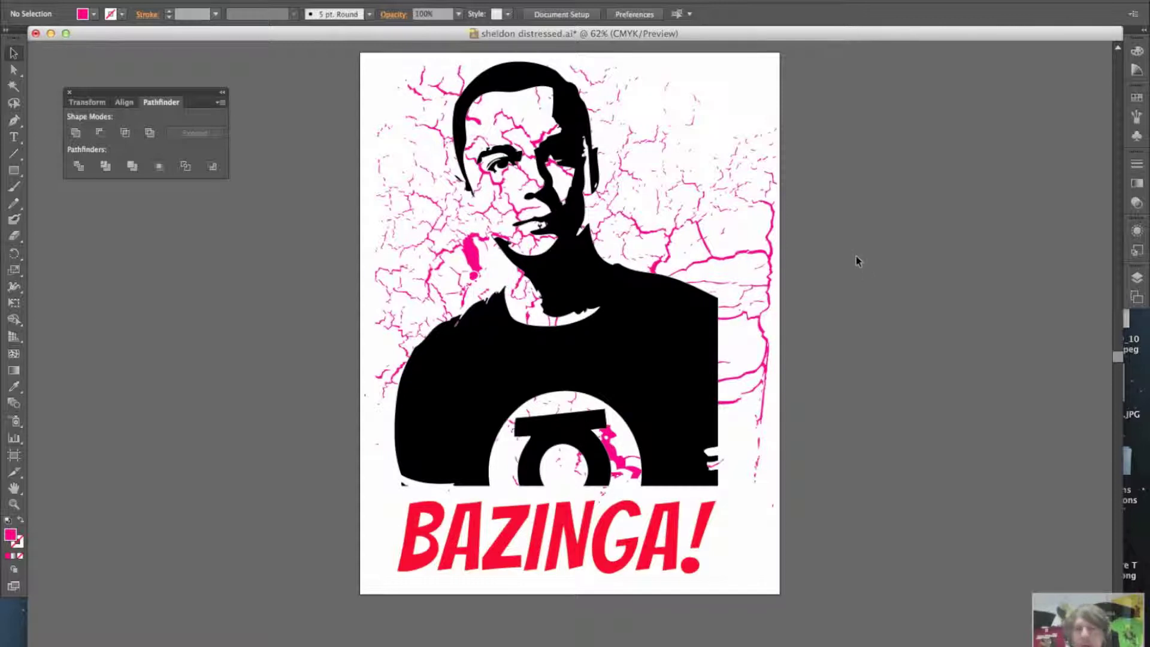
Select the portrait and crack texture together and cut the cracks out of the portrait with Minus Back
left_click(771, 252)
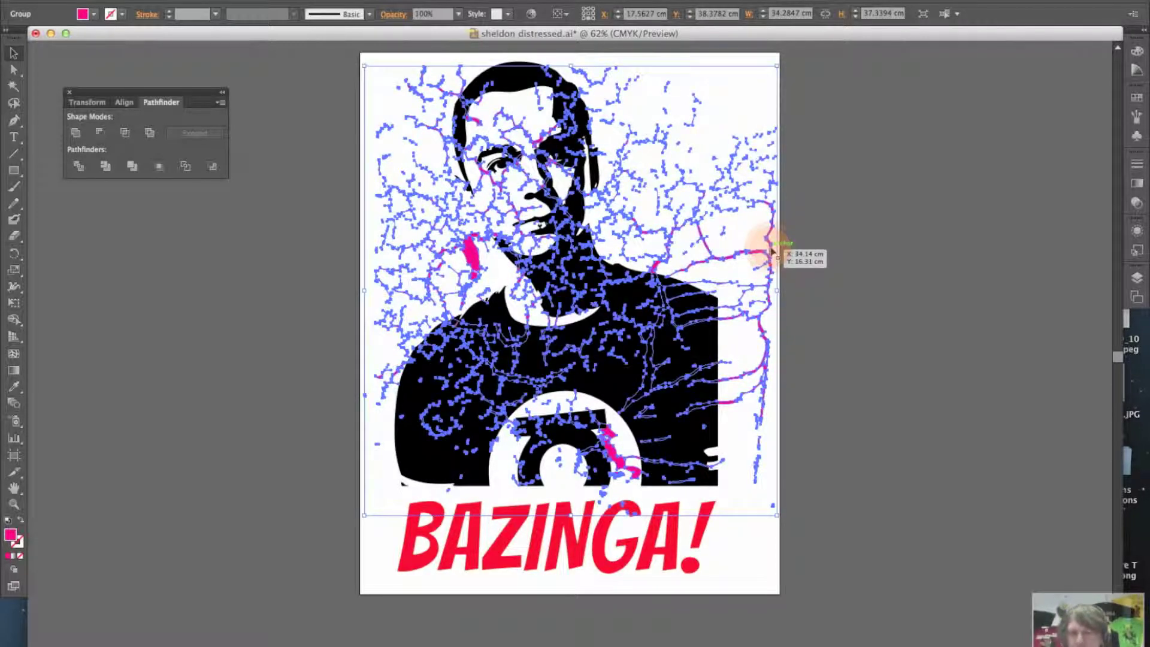
left_click(856, 280)
left_click(839, 355)
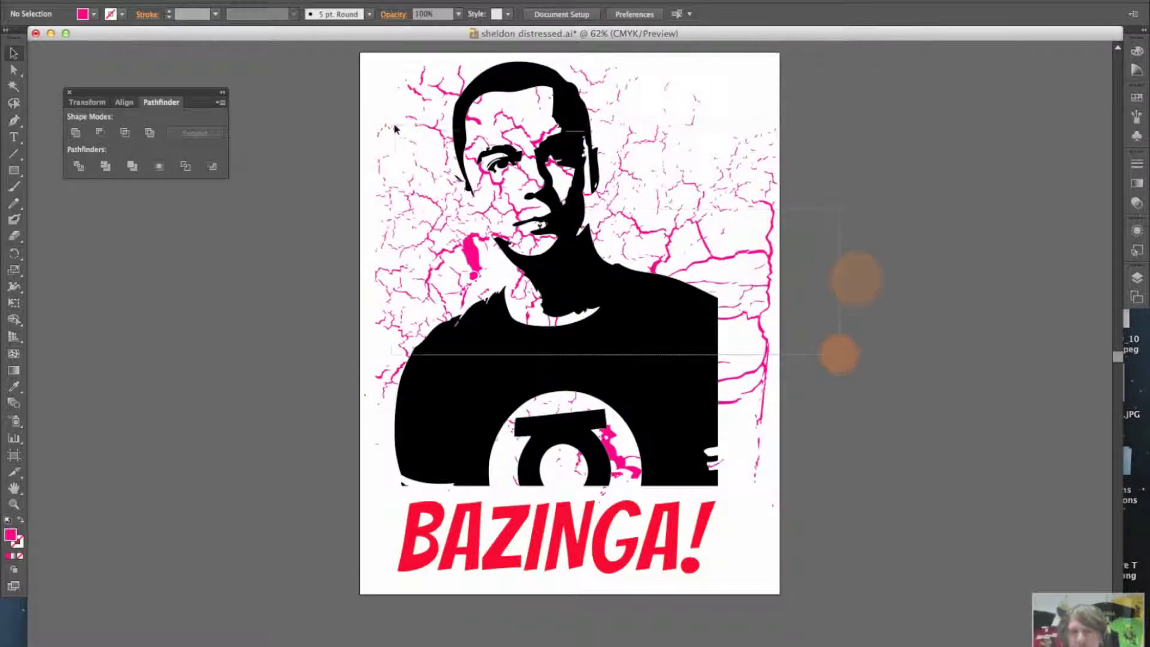
left_click_drag(351, 115, 350, 113)
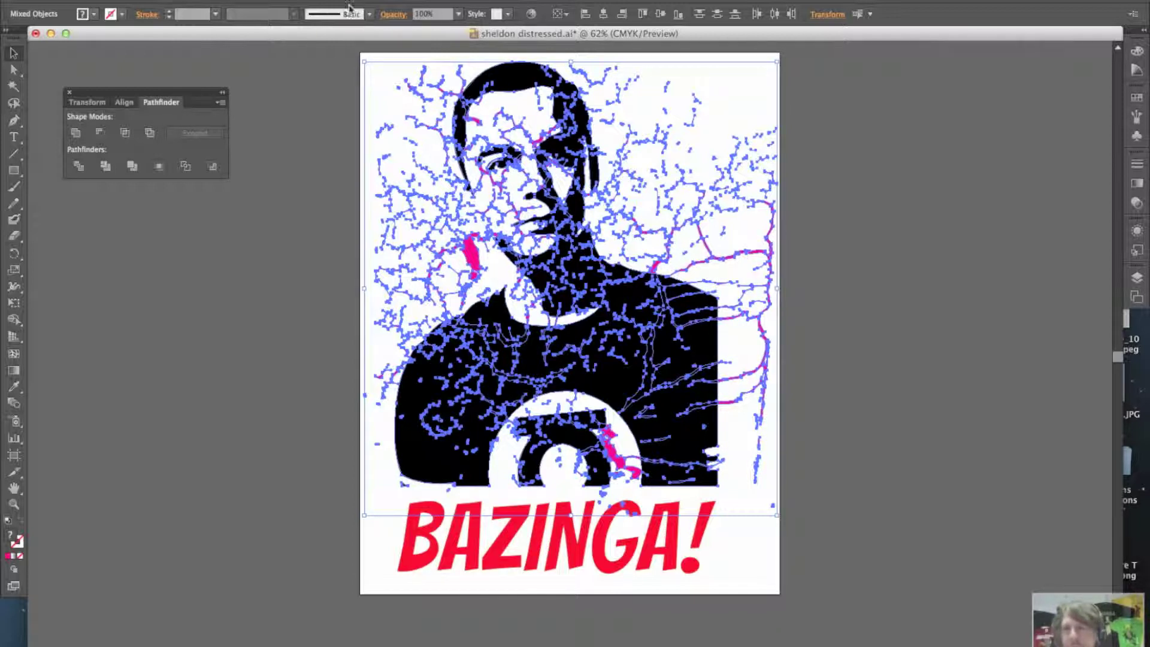
left_click(213, 170)
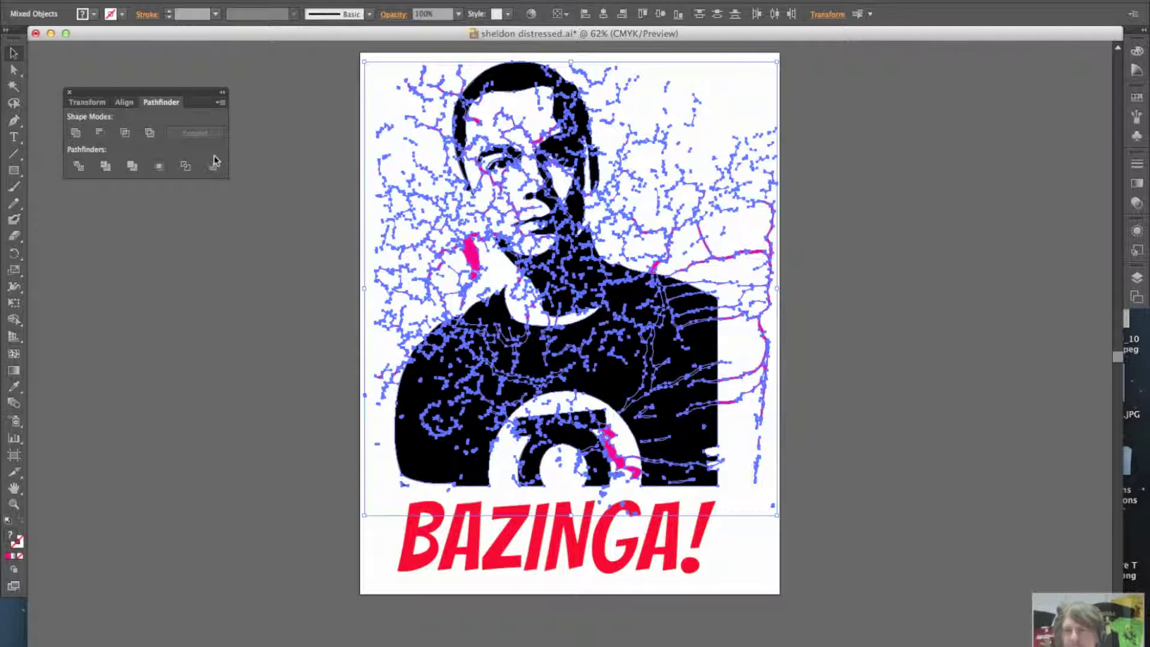
left_click(213, 169)
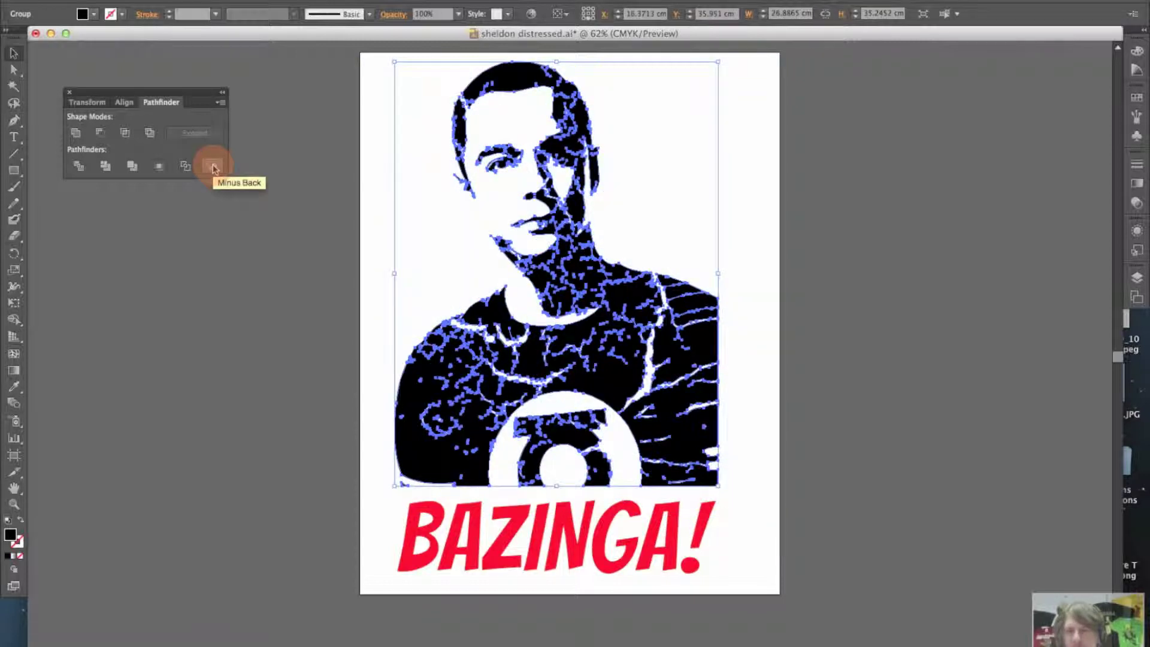
left_click(297, 246)
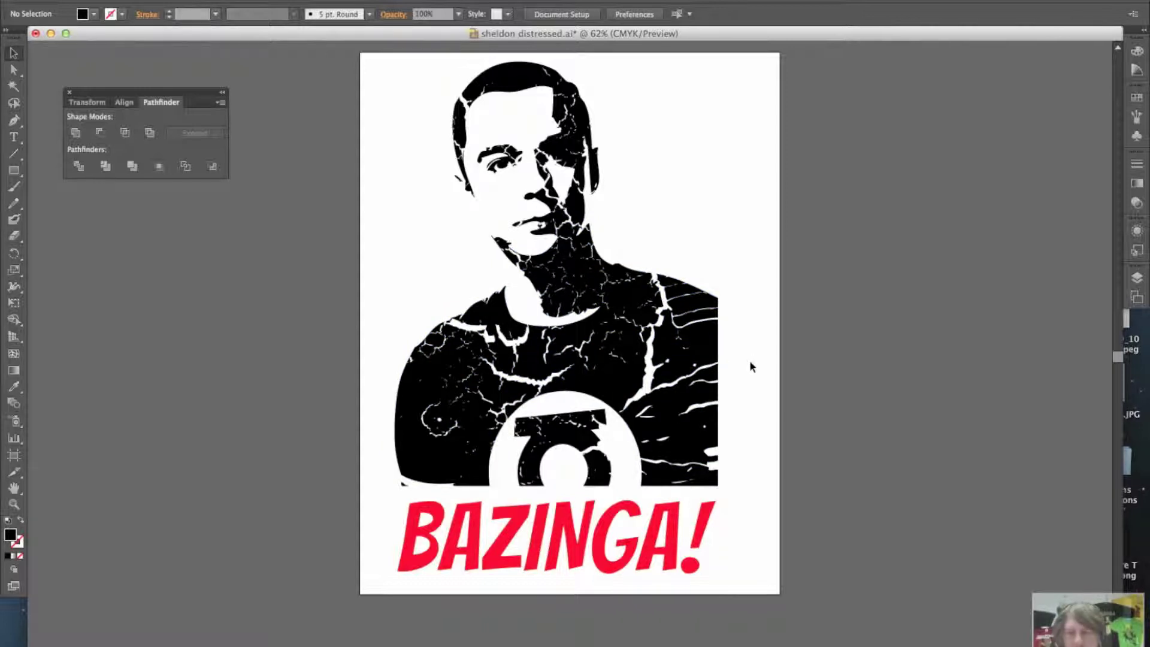
Fill the distressed portrait with the magenta-pink swatch
left_click(705, 341)
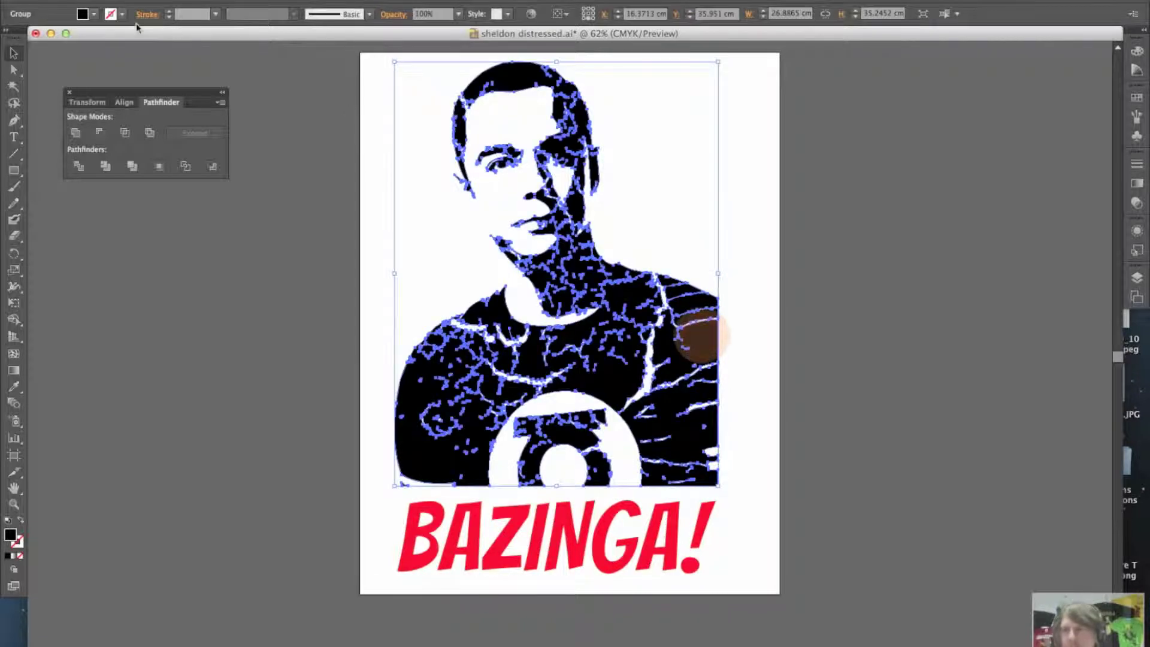
left_click(94, 15)
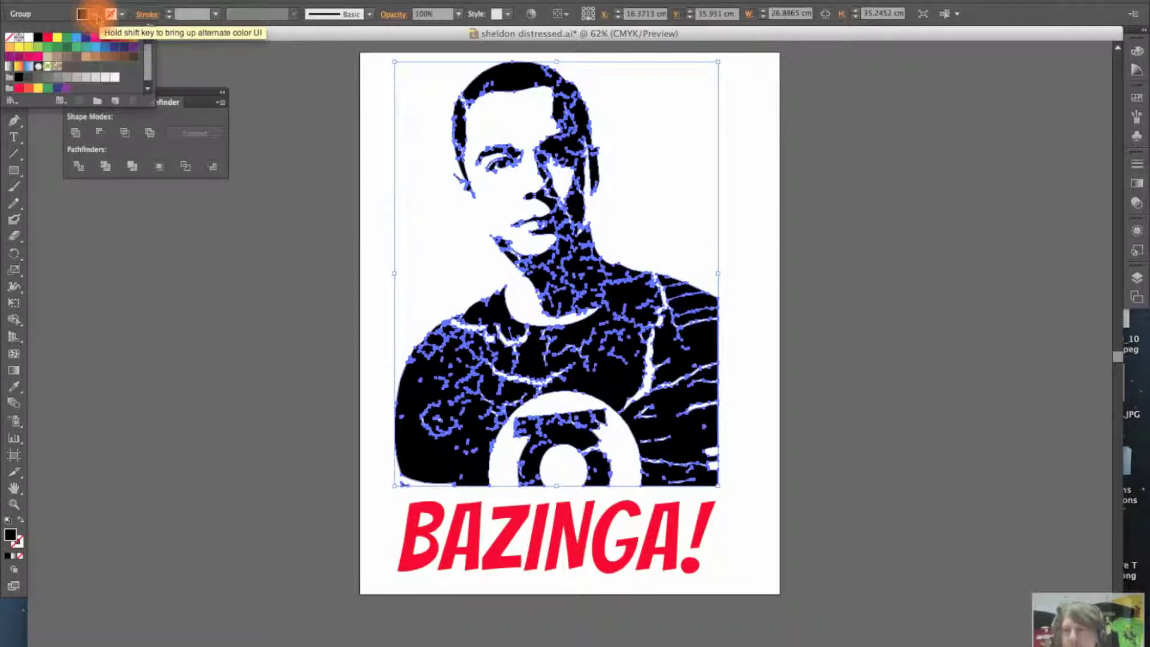
left_click(95, 37)
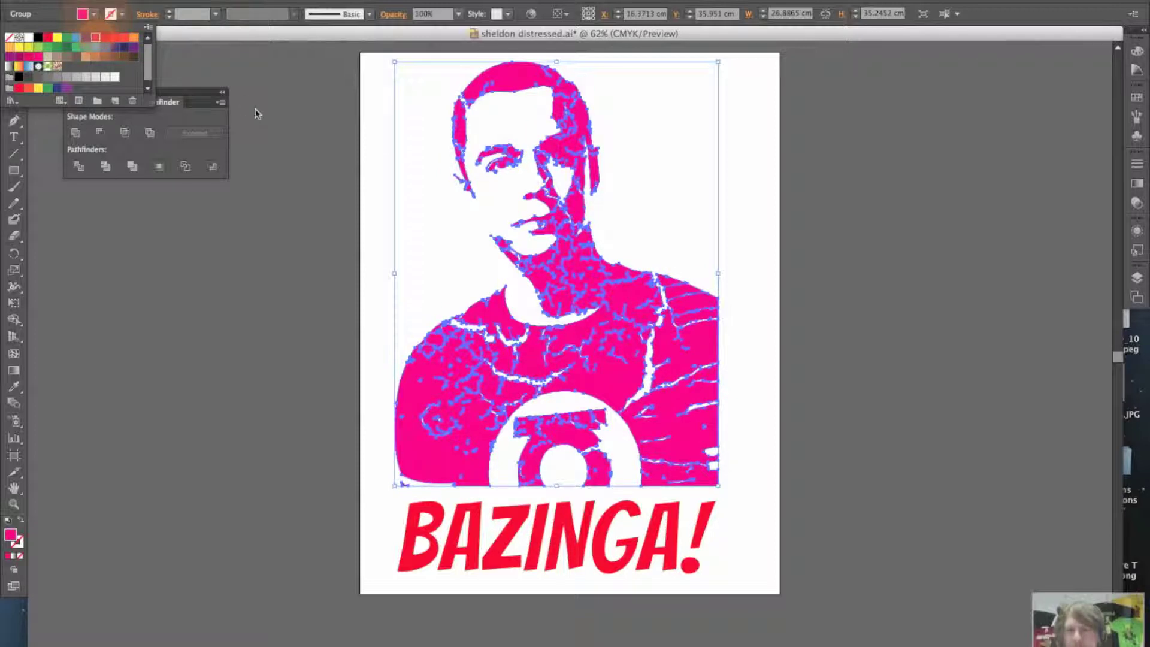
left_click(300, 124)
left_click(300, 126)
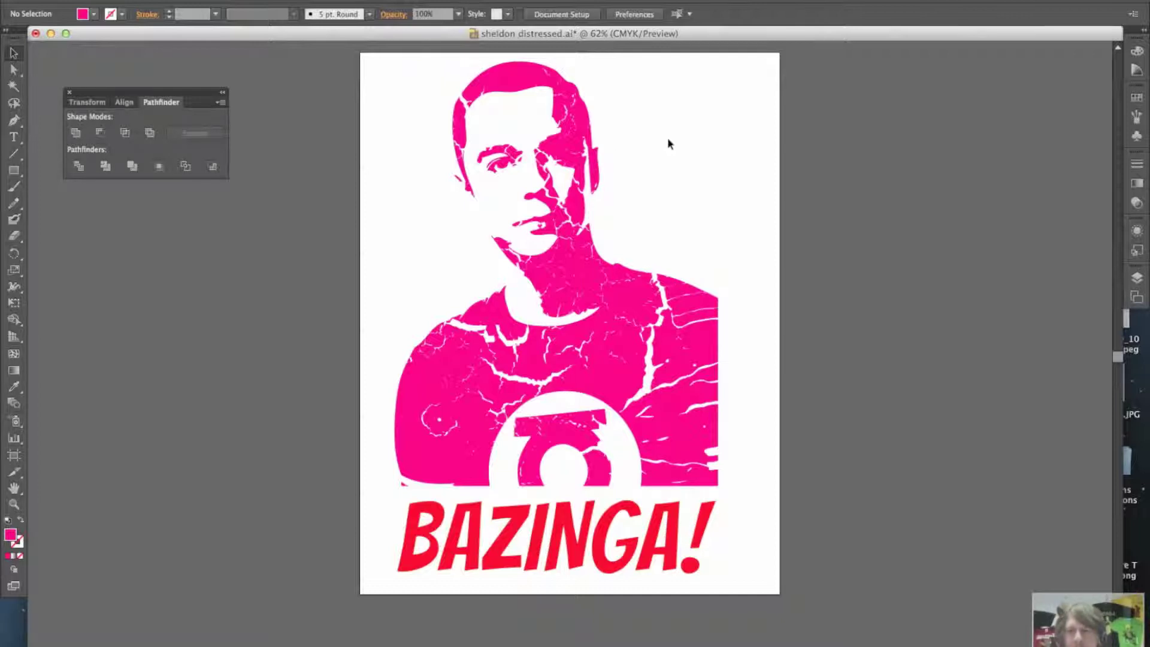
Set the distressed portrait's fill back to black and deselect it
left_click(505, 77)
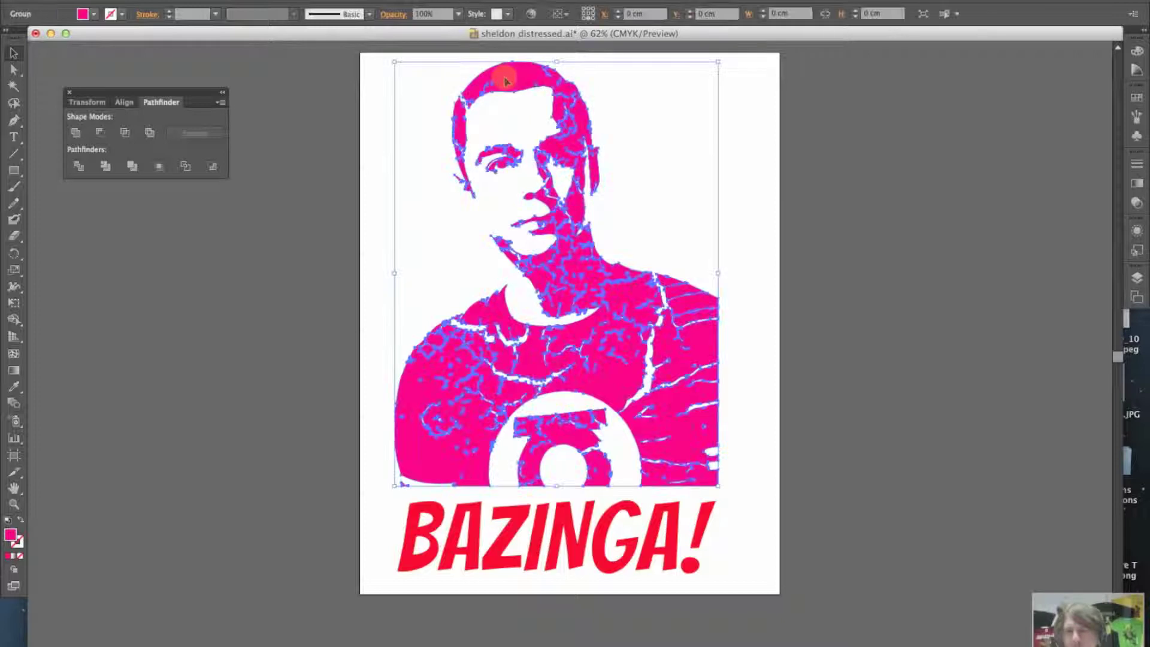
left_click(95, 15)
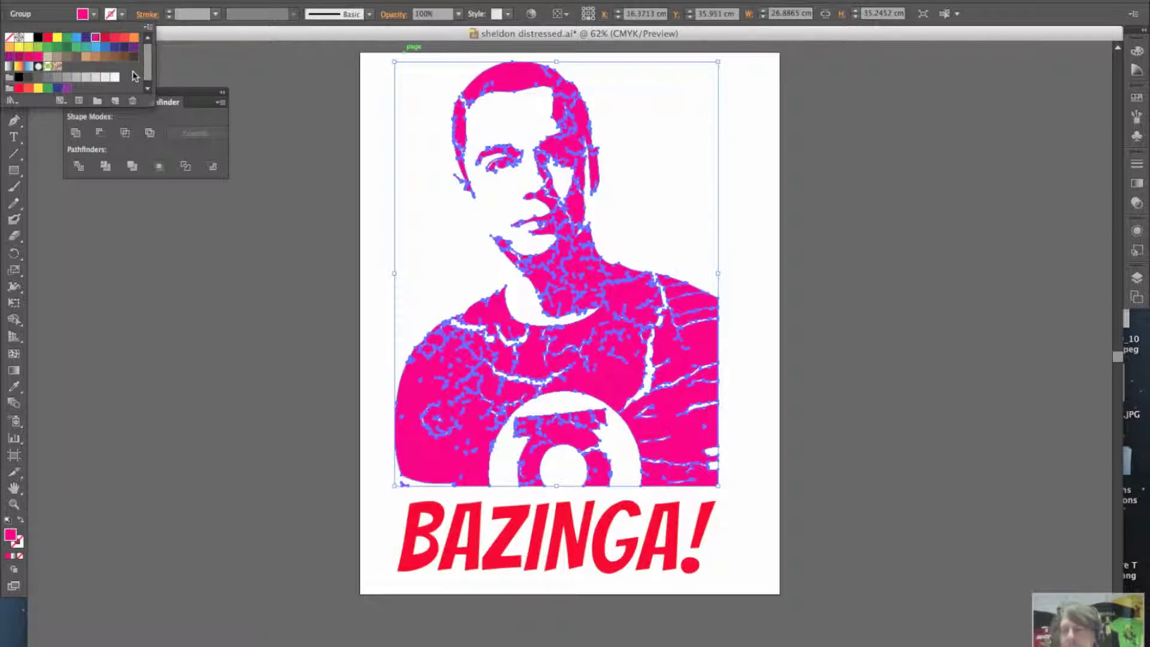
left_click(37, 39)
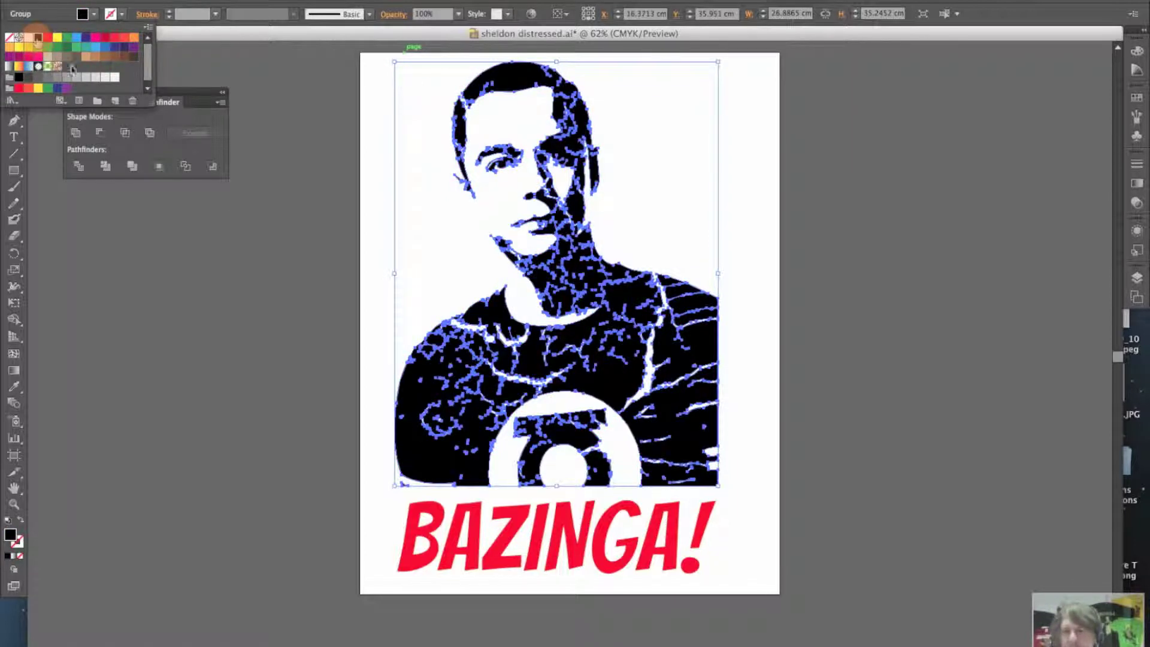
left_click(267, 256)
left_click(268, 258)
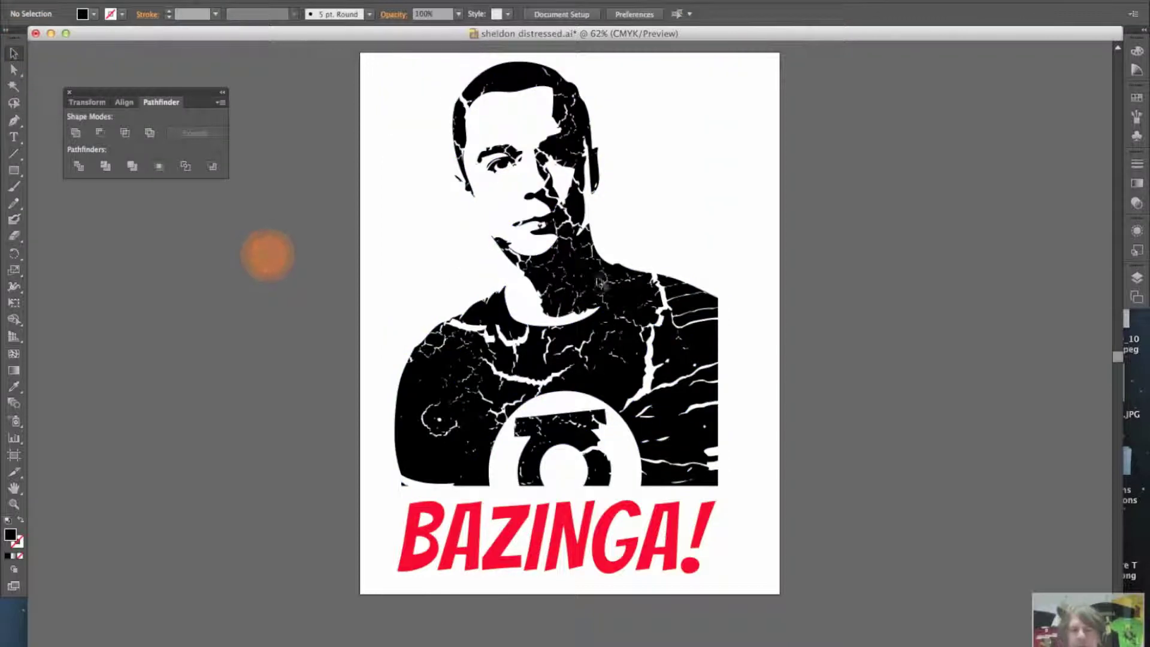